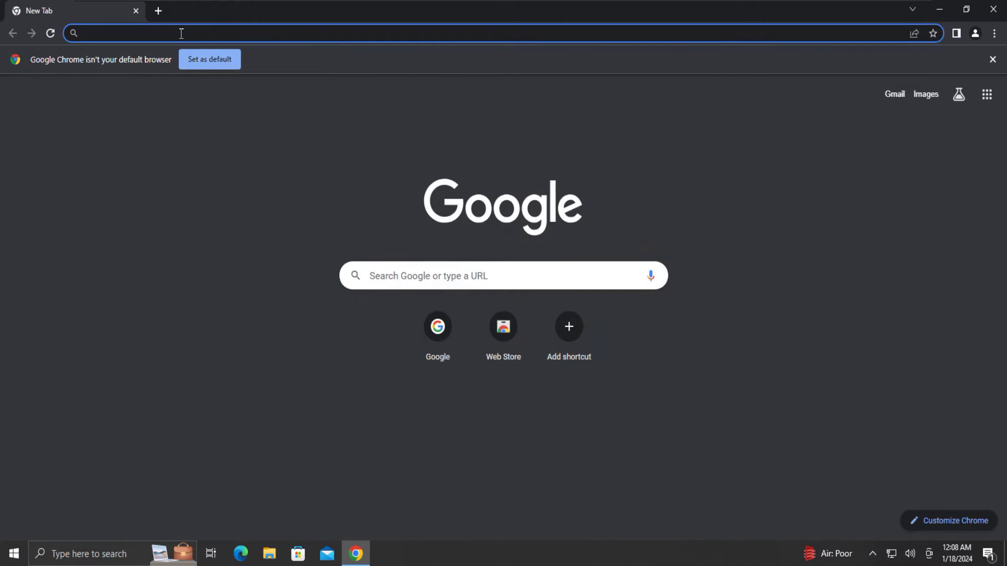
Step: Go to google.com and search for 'windows support and recovery assistant' using the suggestion
{"action": "type", "text": "google.com"}
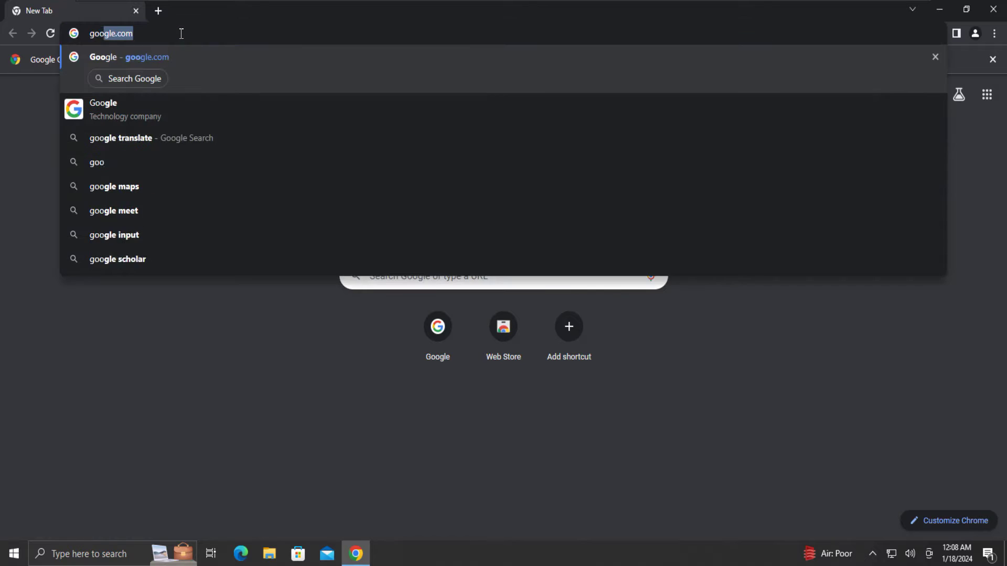
{"action": "key", "text": "Return"}
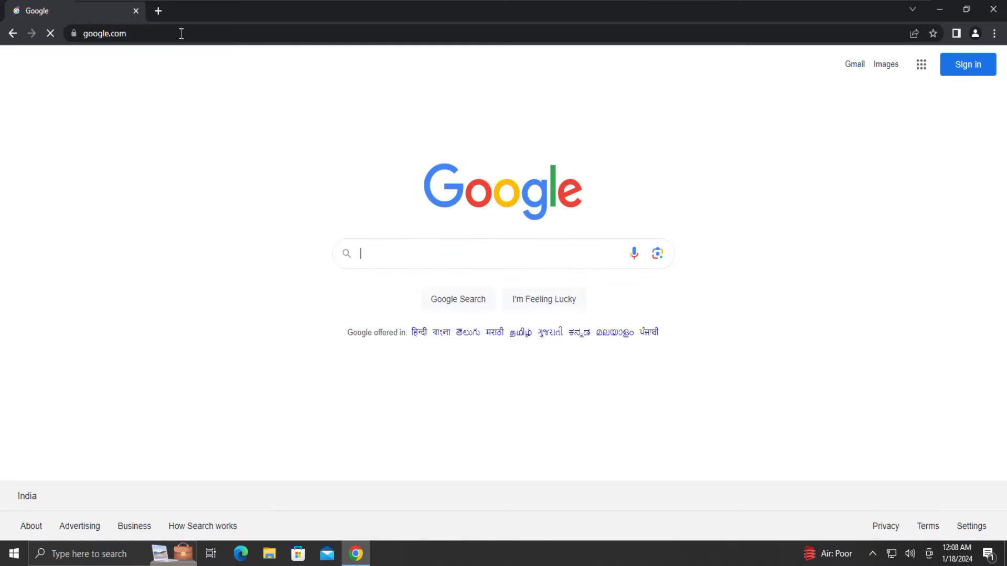
{"action": "left_click", "coordinate": [395, 252]}
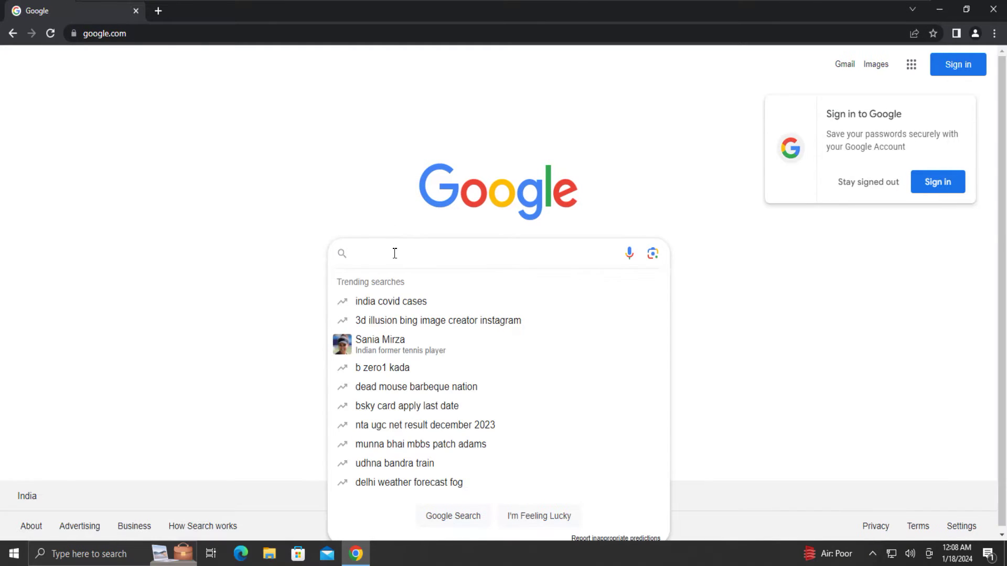
{"action": "type", "text": "windows support and"}
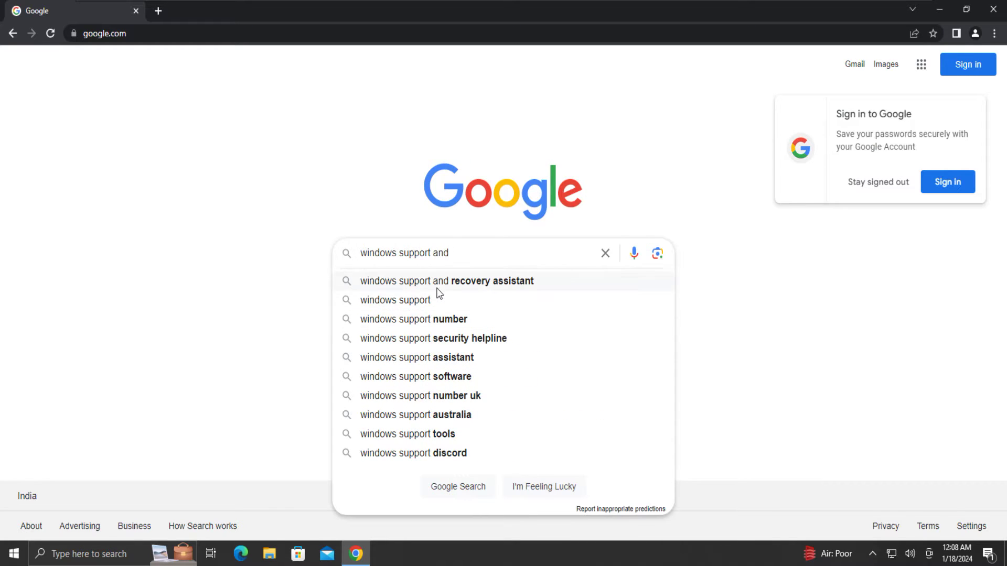
{"action": "left_click", "coordinate": [437, 286]}
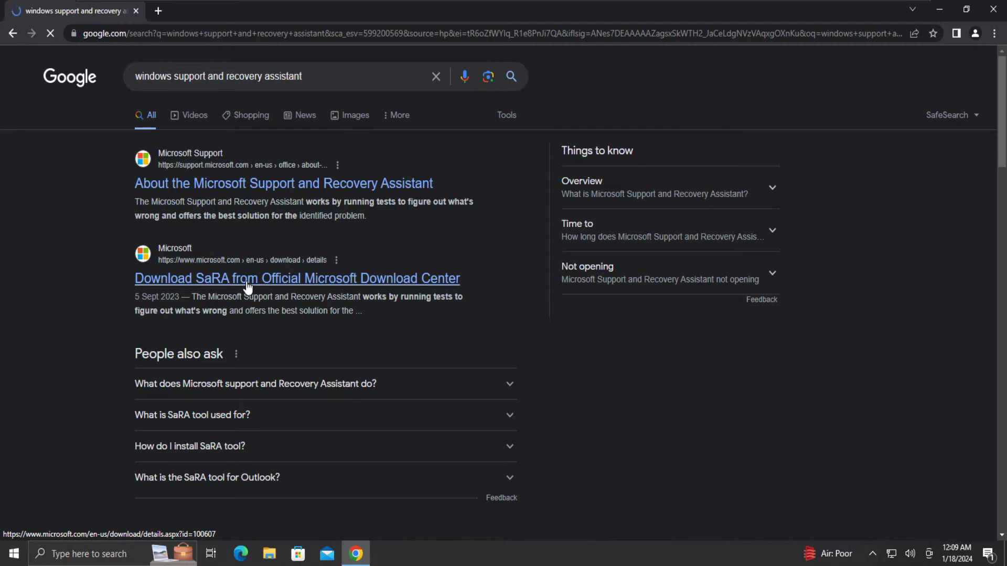
Step: Open the official Microsoft Download Center SaRA page and download SaRA_17_01_0268_015.zip
{"action": "left_click", "coordinate": [246, 281]}
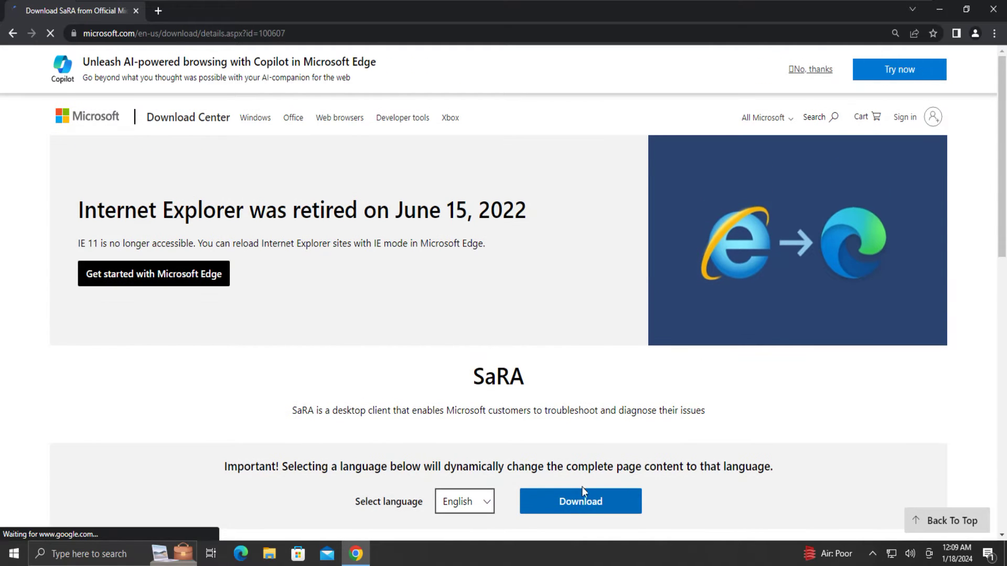
{"action": "left_click", "coordinate": [585, 503]}
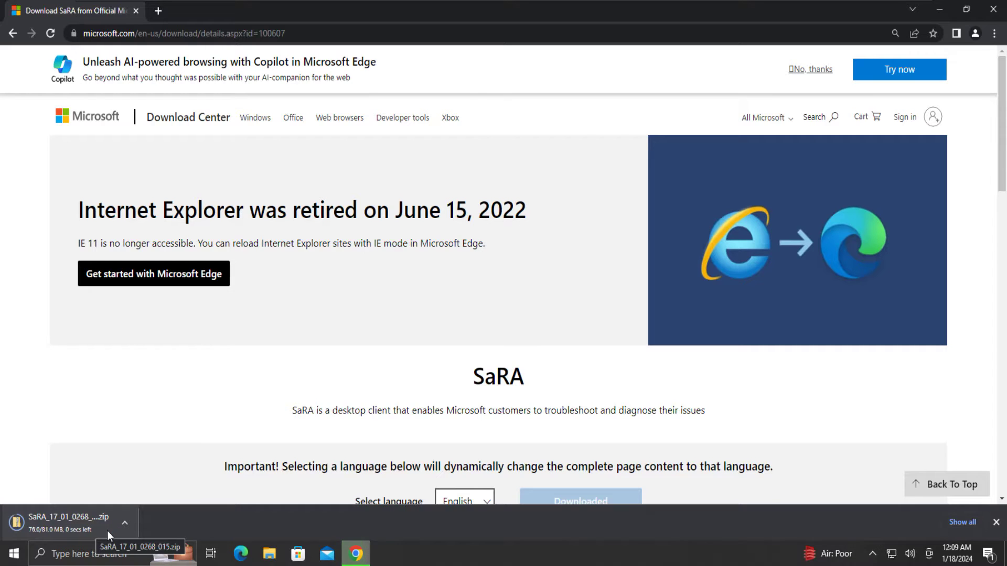
Step: Locate SaRA_17_01_0268_015.zip in Downloads and extract all of its files to a same-named folder
{"action": "left_click", "coordinate": [125, 523]}
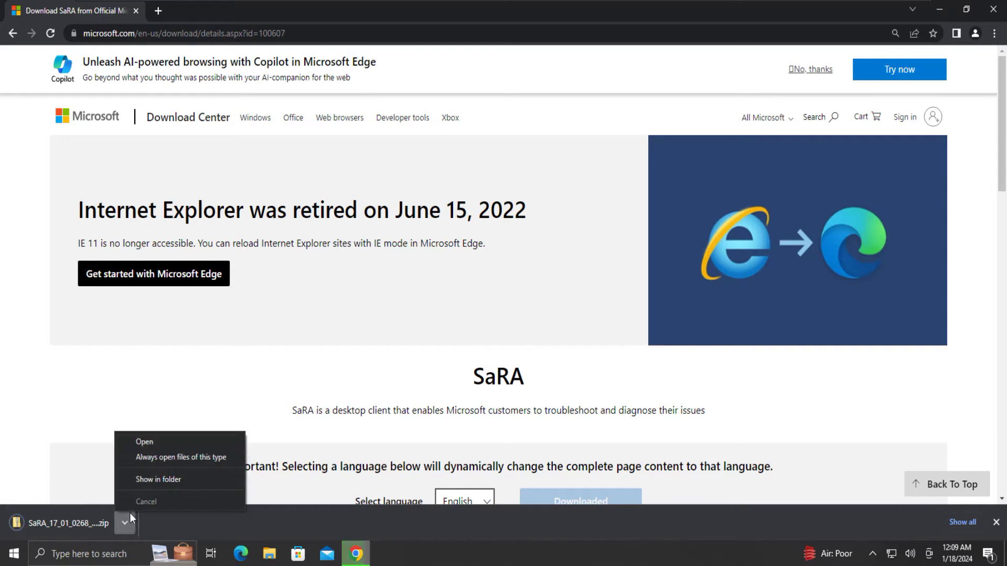
{"action": "left_click", "coordinate": [153, 479]}
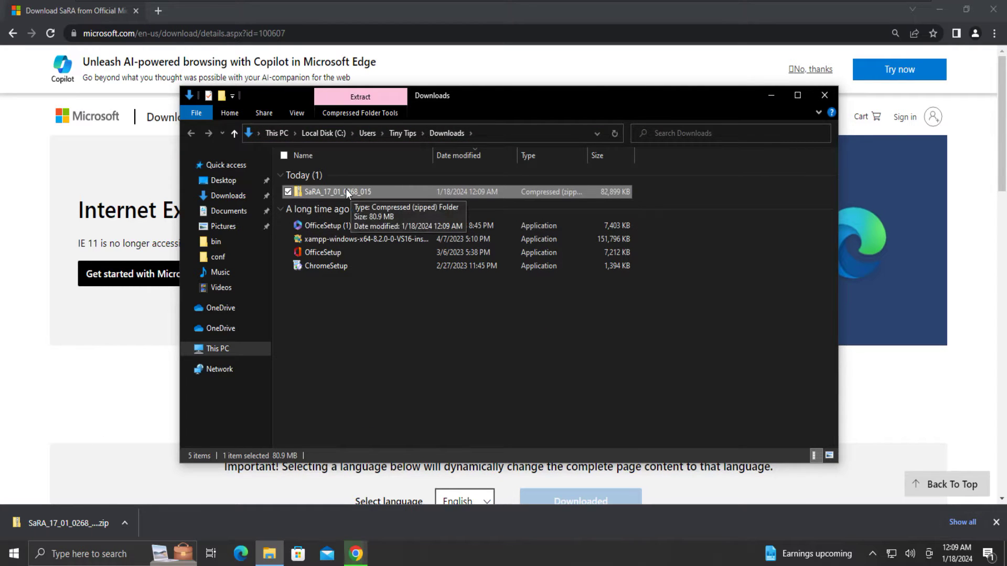
{"action": "double_click", "coordinate": [341, 190]}
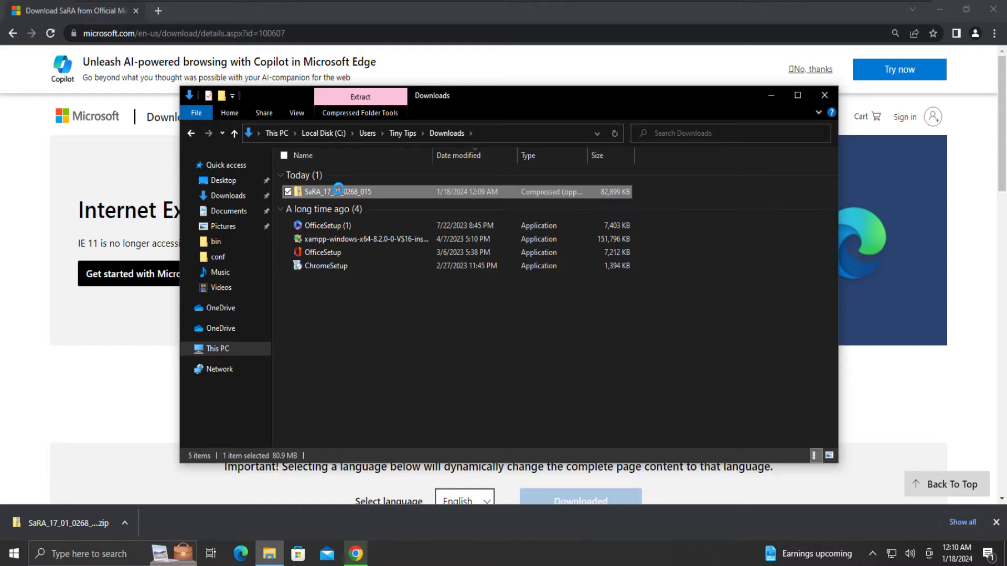
{"action": "right_click", "coordinate": [338, 190]}
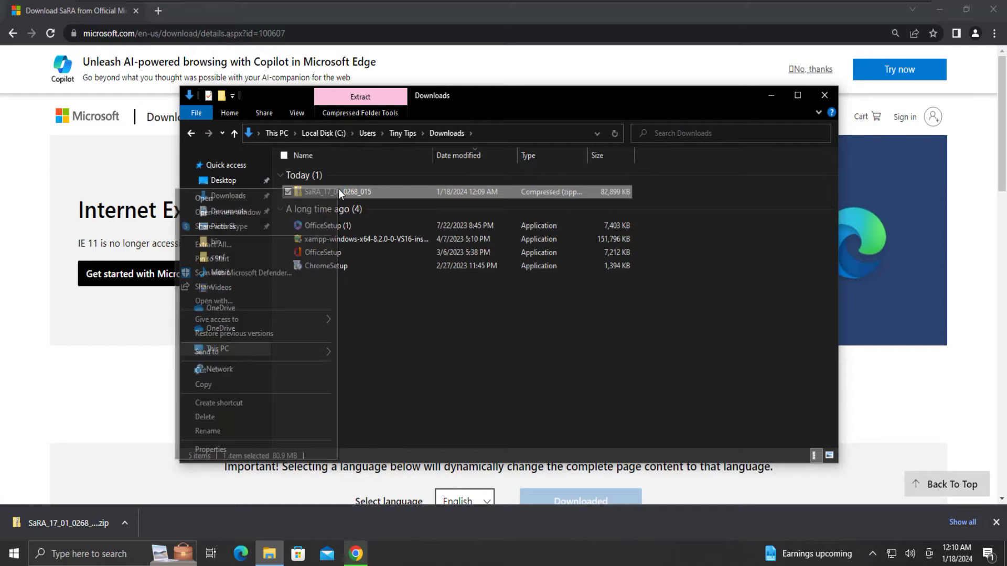
{"action": "left_click", "coordinate": [257, 245]}
{"action": "left_click", "coordinate": [603, 399]}
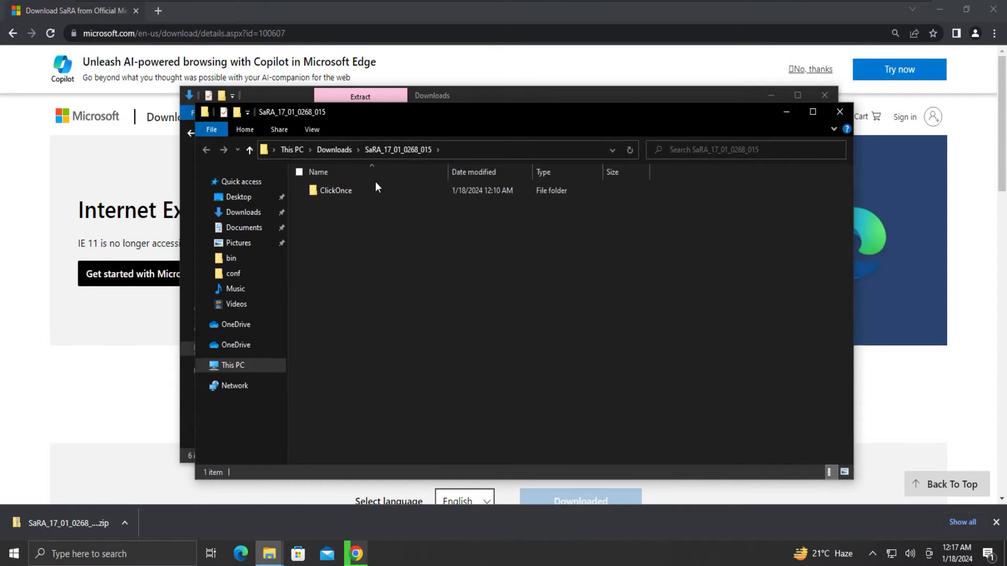
Step: Run SaraSetup from the ClickOnce folder and install SaRA 17.1.268.15
{"action": "double_click", "coordinate": [356, 192]}
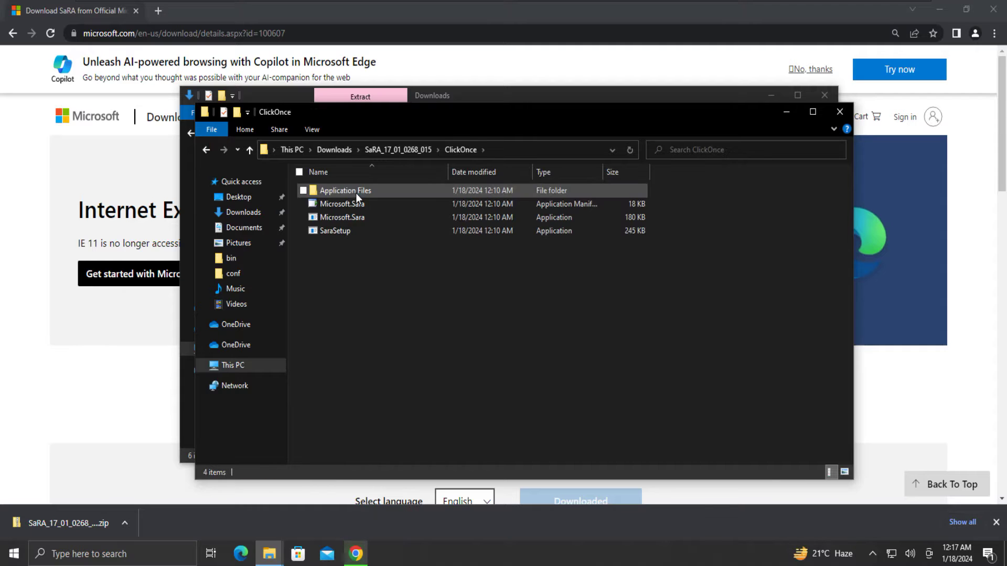
{"action": "left_click", "coordinate": [366, 236]}
{"action": "double_click", "coordinate": [366, 232]}
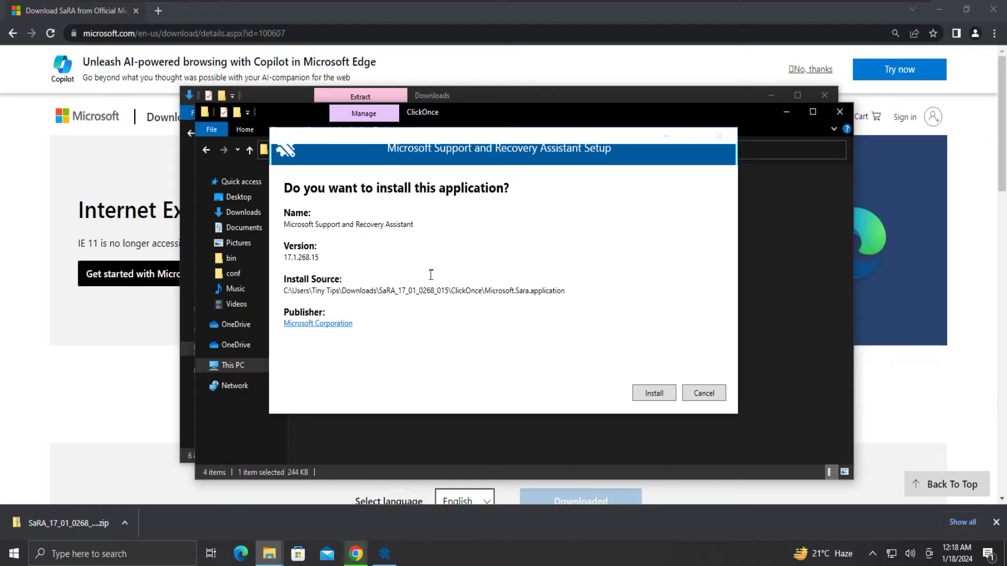
{"action": "left_click", "coordinate": [649, 398]}
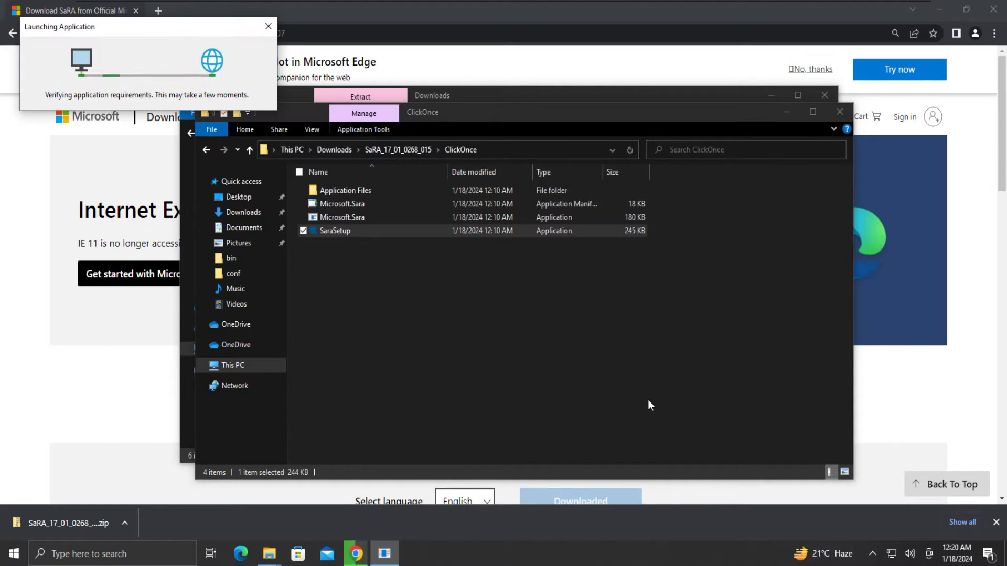
Step: Clear the Explorer and Chrome windows, agree to SaRA's licence terms, and pick Office & Office Apps
{"action": "left_click", "coordinate": [834, 114]}
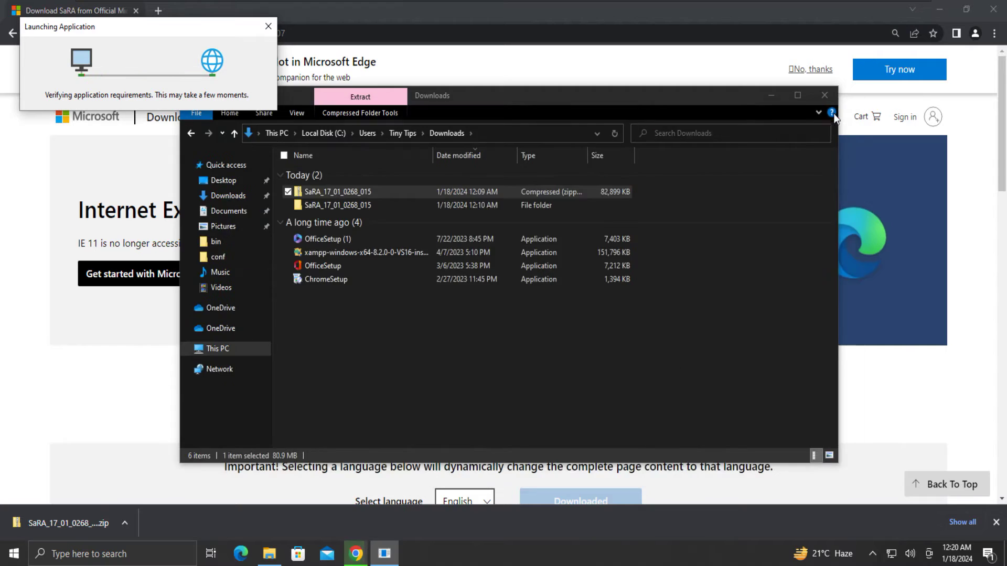
{"action": "left_click", "coordinate": [939, 9]}
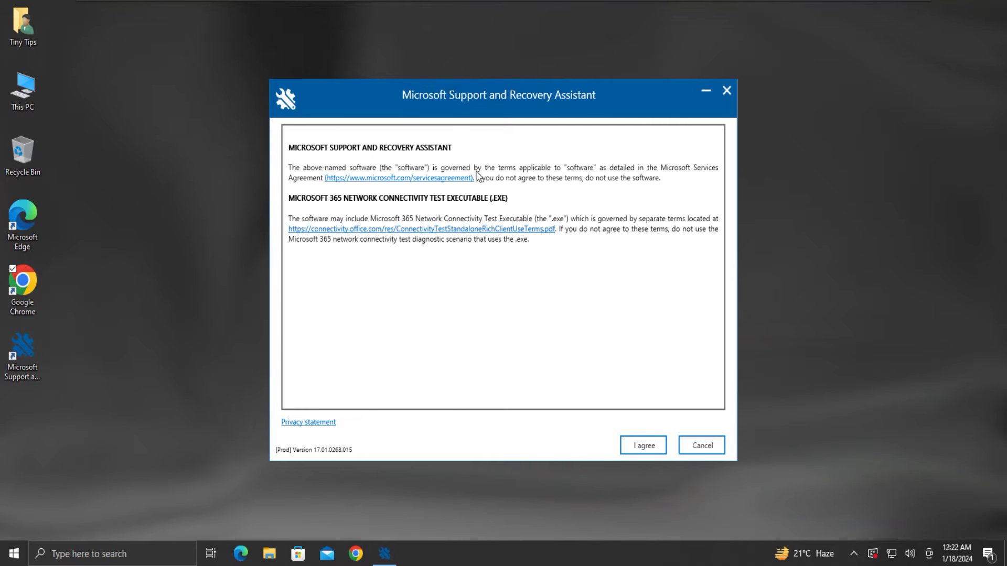
{"action": "left_click", "coordinate": [641, 446]}
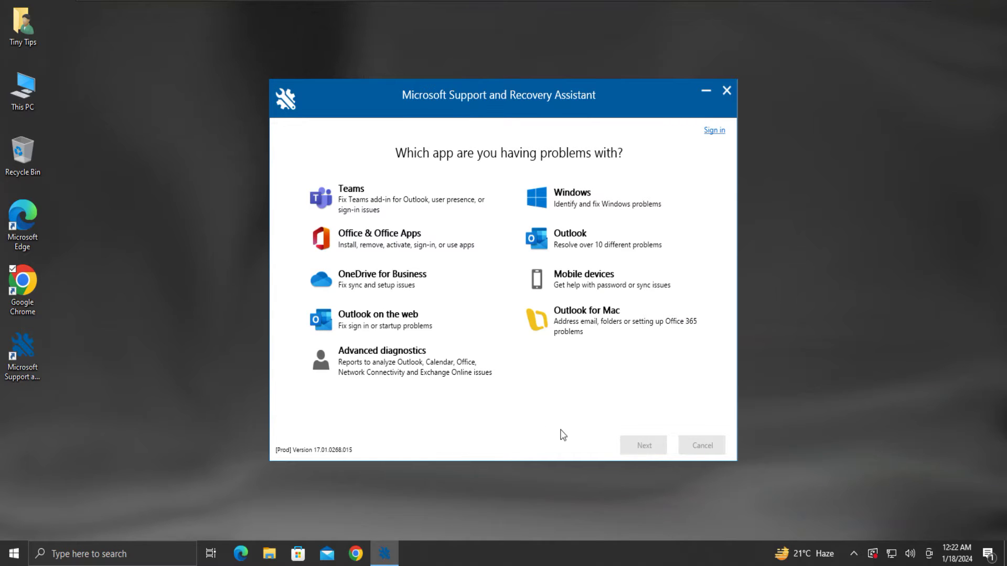
{"action": "left_click", "coordinate": [377, 250]}
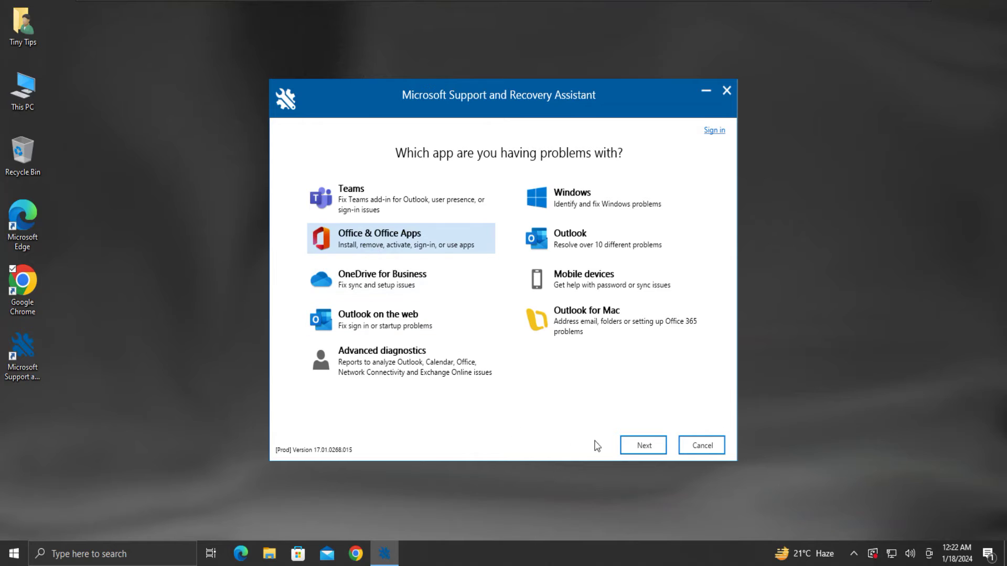
Step: Report the Office 365 installation problem and confirm this is the affected machine (Yes)
{"action": "left_click", "coordinate": [633, 452]}
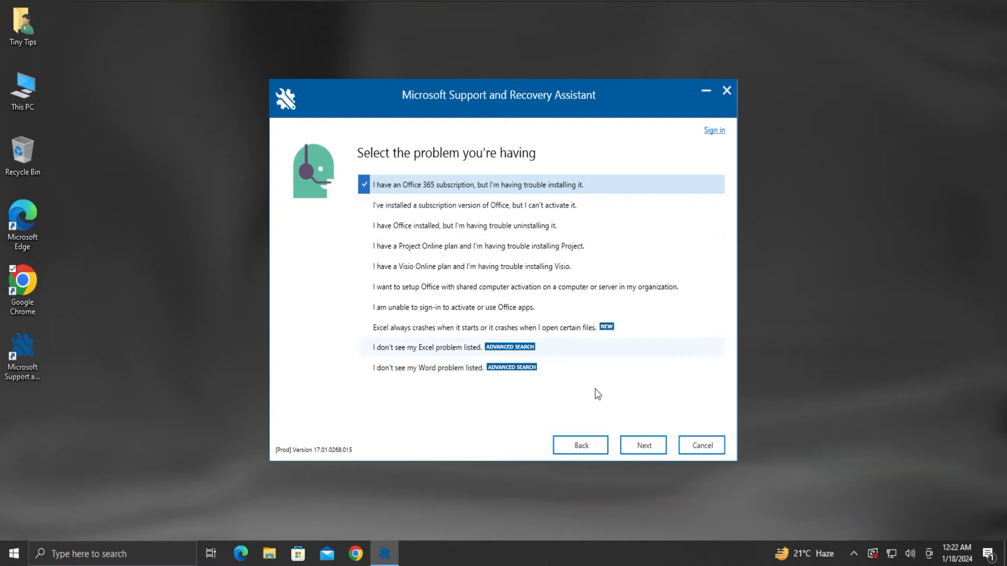
{"action": "left_click", "coordinate": [643, 447]}
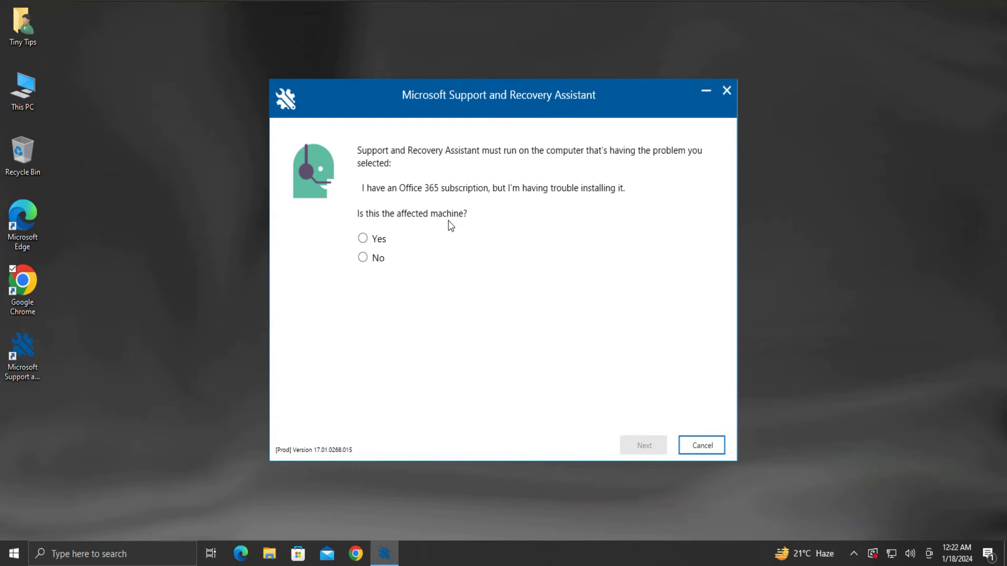
{"action": "left_click", "coordinate": [364, 239]}
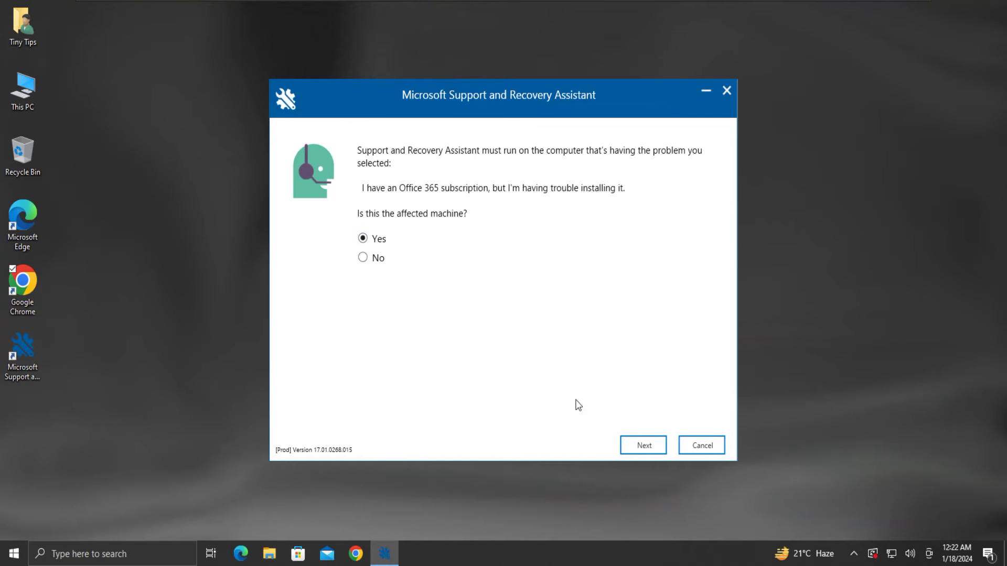
{"action": "left_click", "coordinate": [645, 447]}
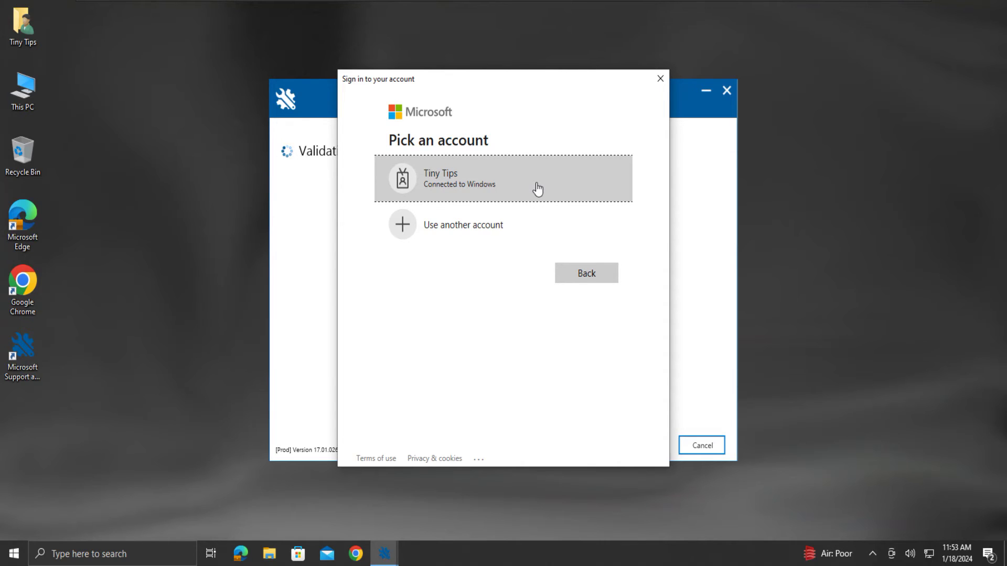
Step: Sign in with the work account's e-mail and password, then let the assistant restart
{"action": "left_click", "coordinate": [534, 230]}
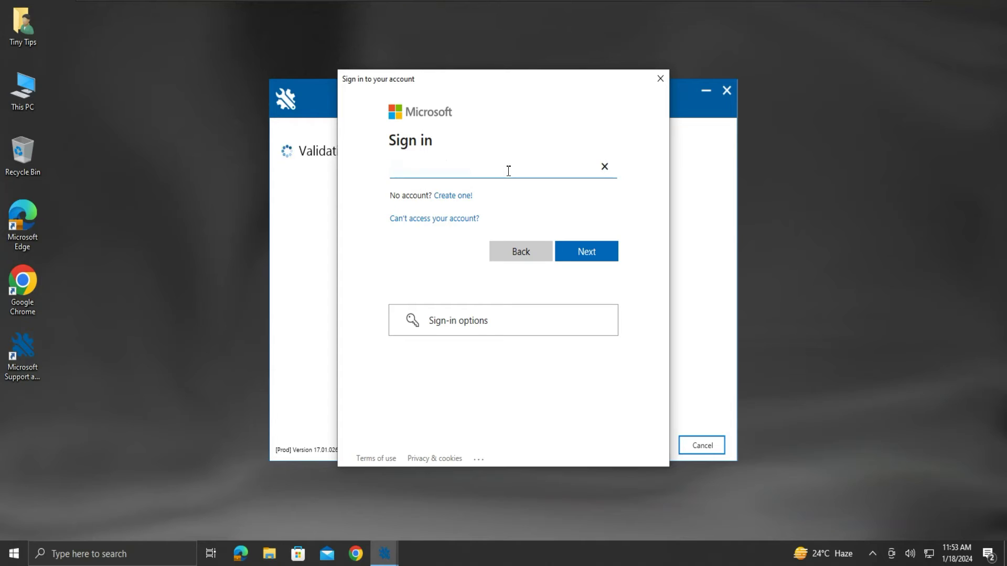
{"action": "type", "text": "nmicrosoft.com"}
{"action": "left_click", "coordinate": [569, 255]}
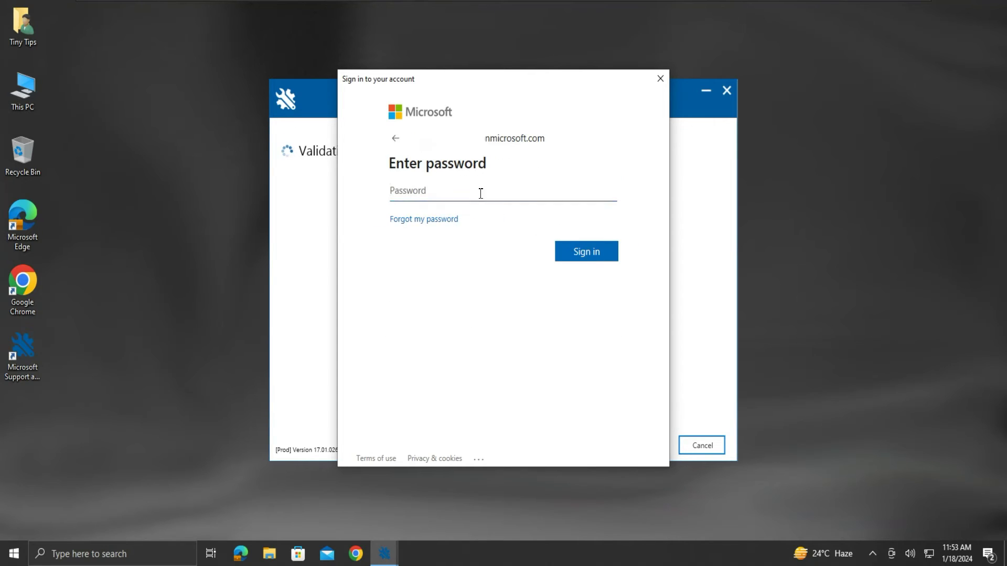
{"action": "type", "text": "•"}
{"action": "left_click", "coordinate": [561, 261]}
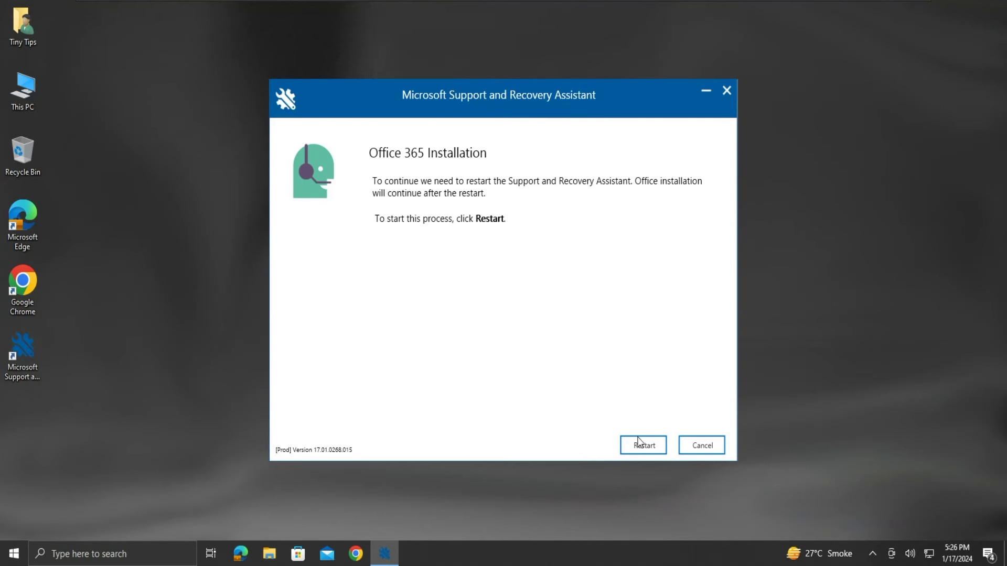
{"action": "left_click", "coordinate": [640, 446]}
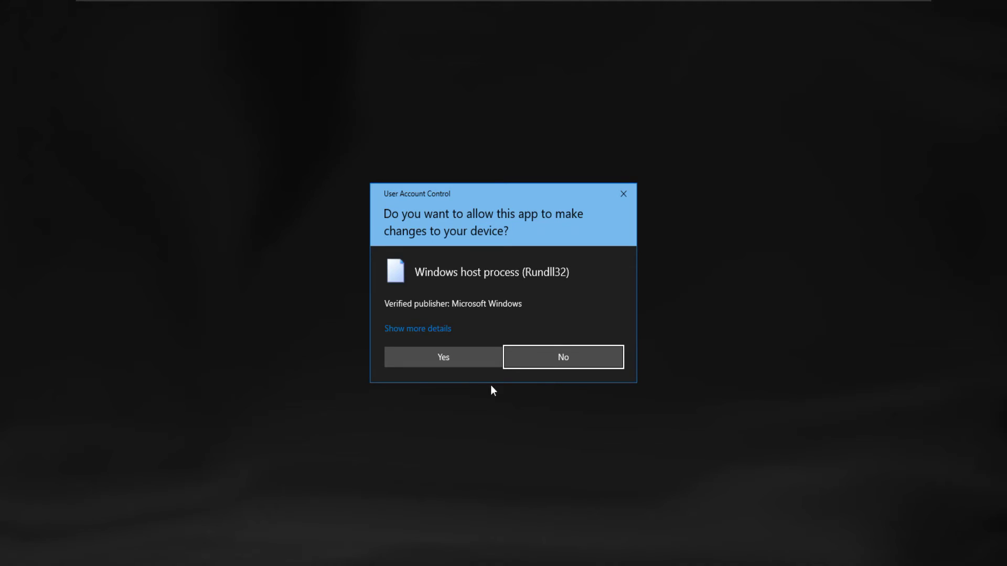
Step: Grant administrator permission and sign in again with the onmicrosoft.com work account and its password
{"action": "left_click", "coordinate": [463, 363]}
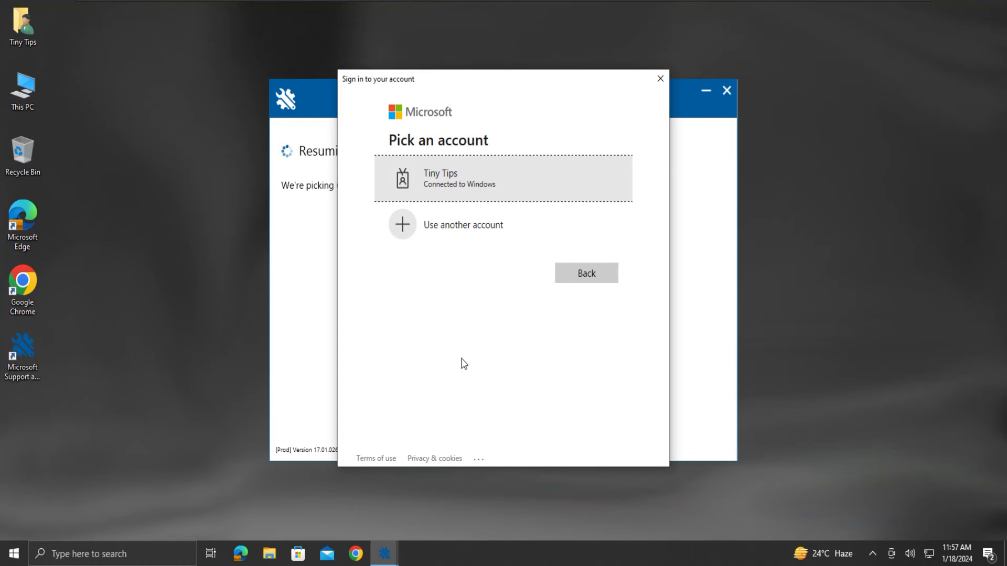
{"action": "left_click", "coordinate": [463, 244]}
{"action": "key", "text": "ctrl+v"}
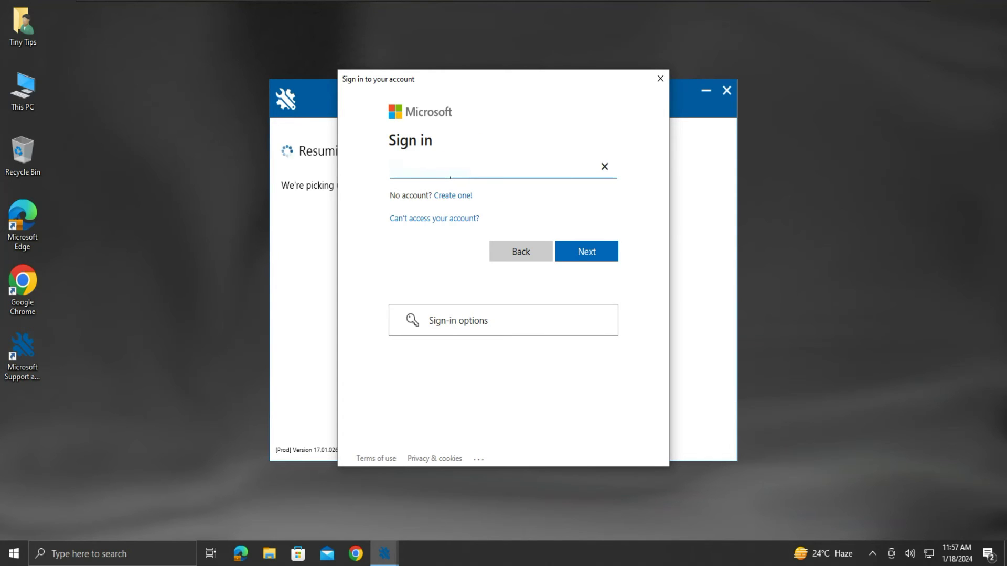
{"action": "type", "text": "onmicrosoft.com"}
{"action": "left_click", "coordinate": [562, 252]}
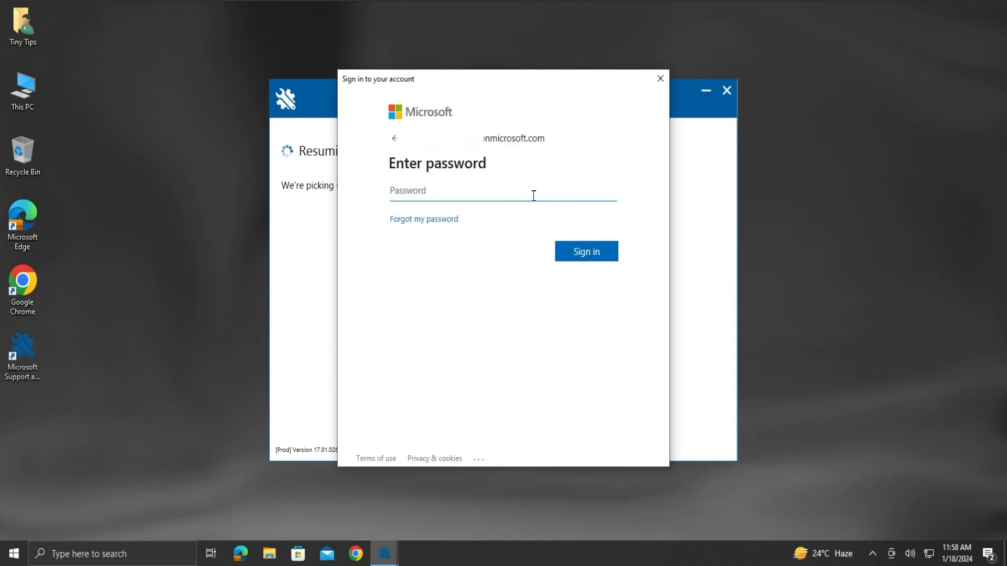
{"action": "type", "text": "••••••••••"}
{"action": "left_click", "coordinate": [562, 247]}
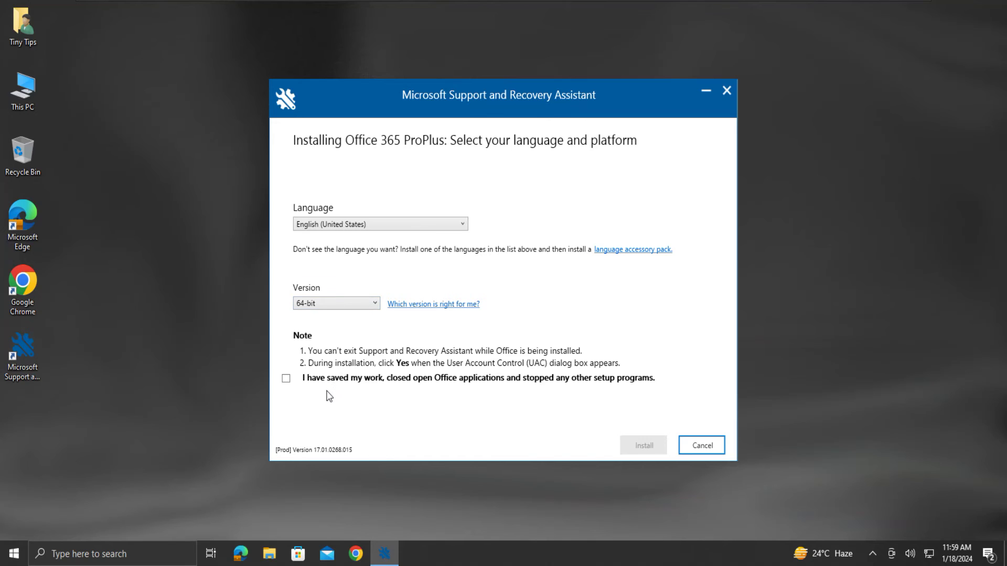
Step: Confirm work is saved and install Office 365 ProPlus, English (United States), 64-bit
{"action": "left_click", "coordinate": [286, 379]}
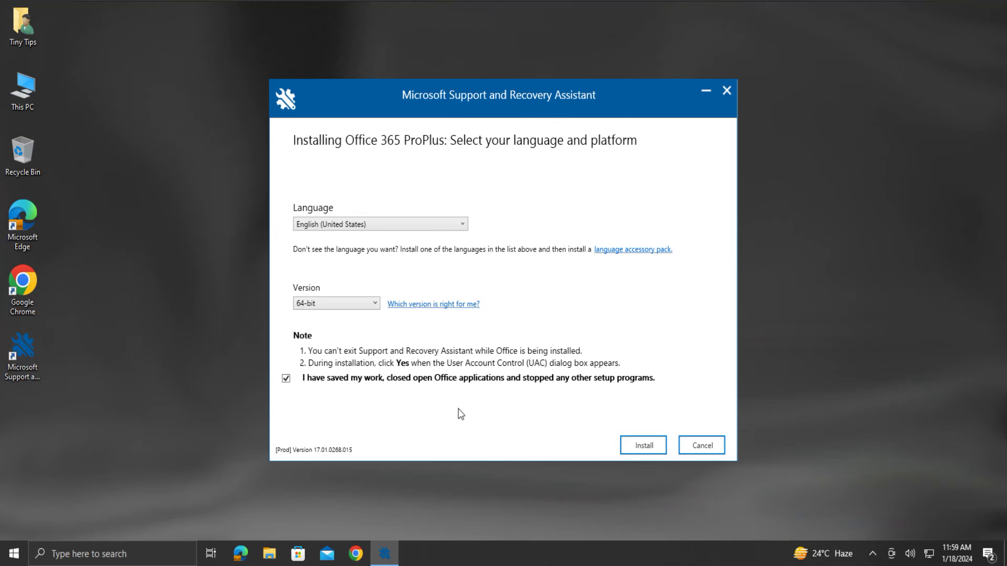
{"action": "left_click", "coordinate": [629, 446]}
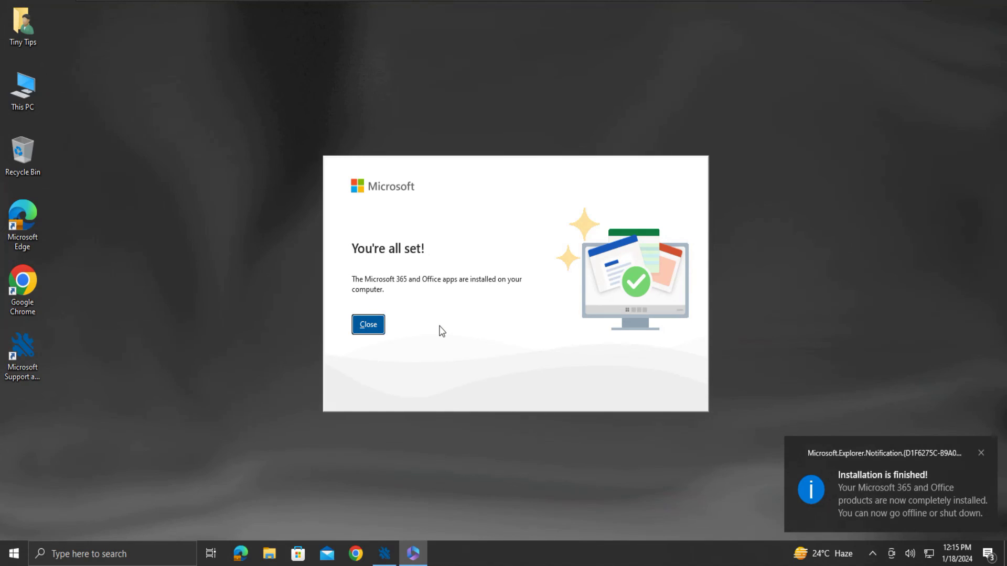
Step: Close the installer, launch Excel from search, and view the Microsoft 365 Apps for enterprise Account page
{"action": "left_click", "coordinate": [369, 326]}
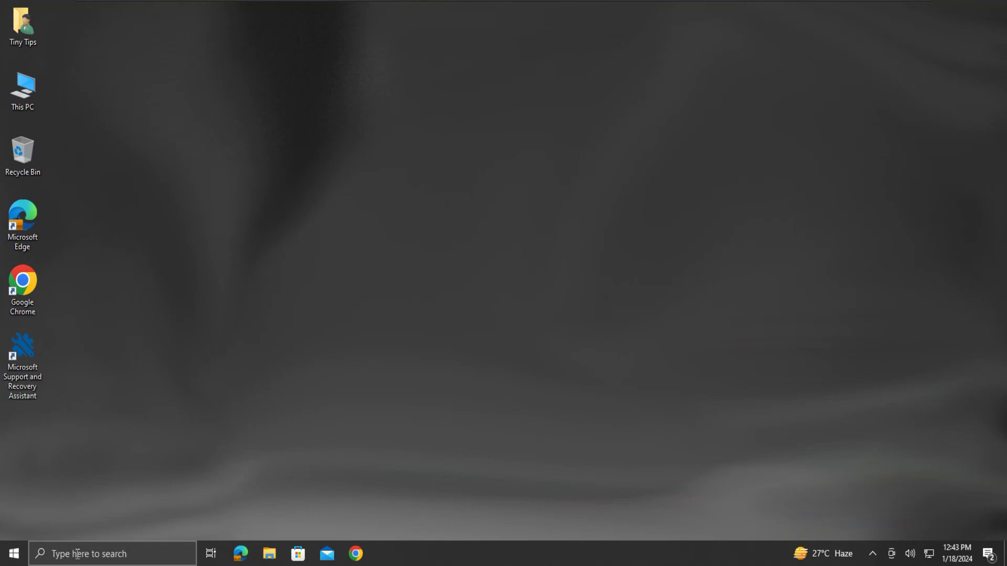
{"action": "left_click", "coordinate": [77, 559]}
{"action": "type", "text": "e"}
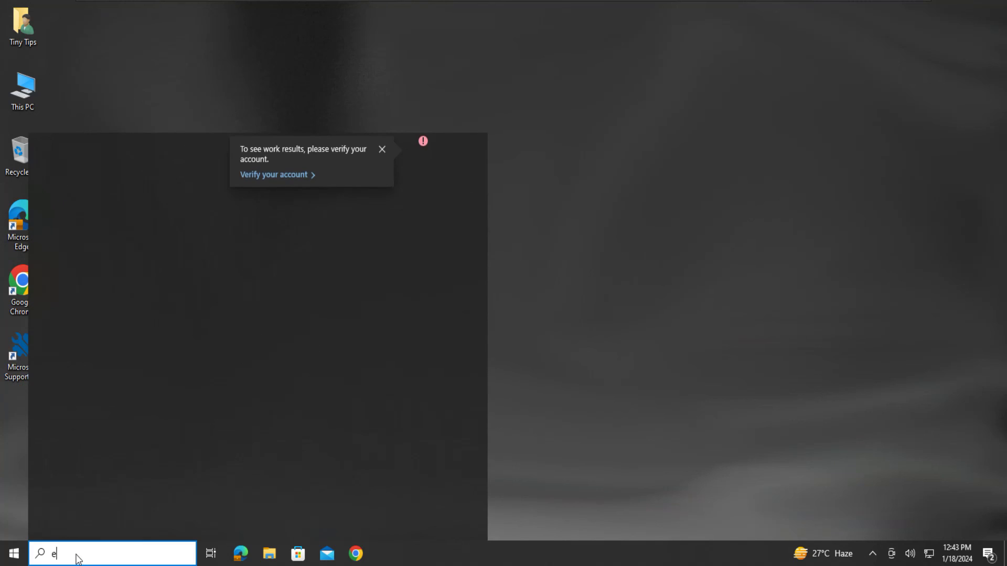
{"action": "type", "text": "xcel"}
{"action": "key", "text": "Return"}
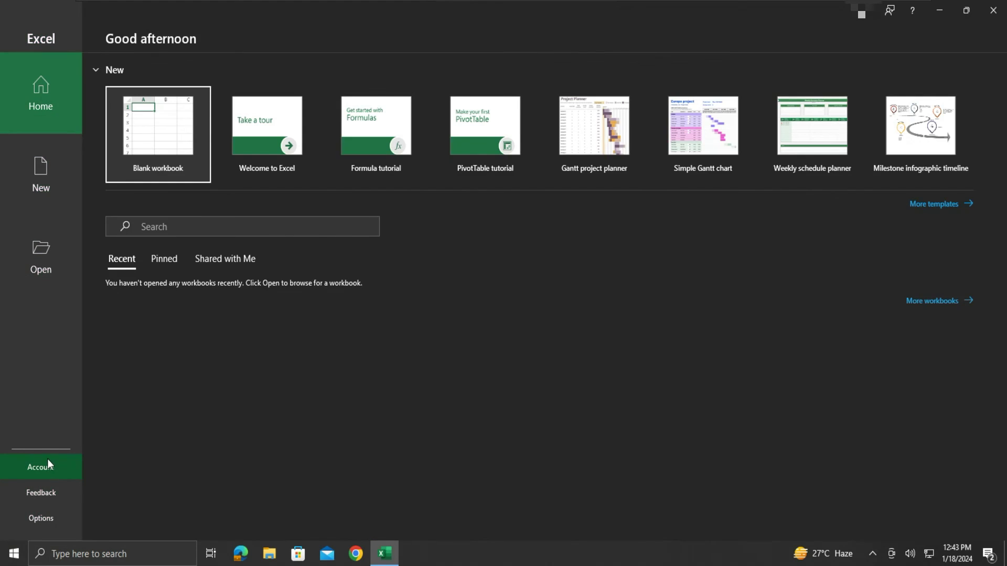
{"action": "left_click", "coordinate": [48, 459]}
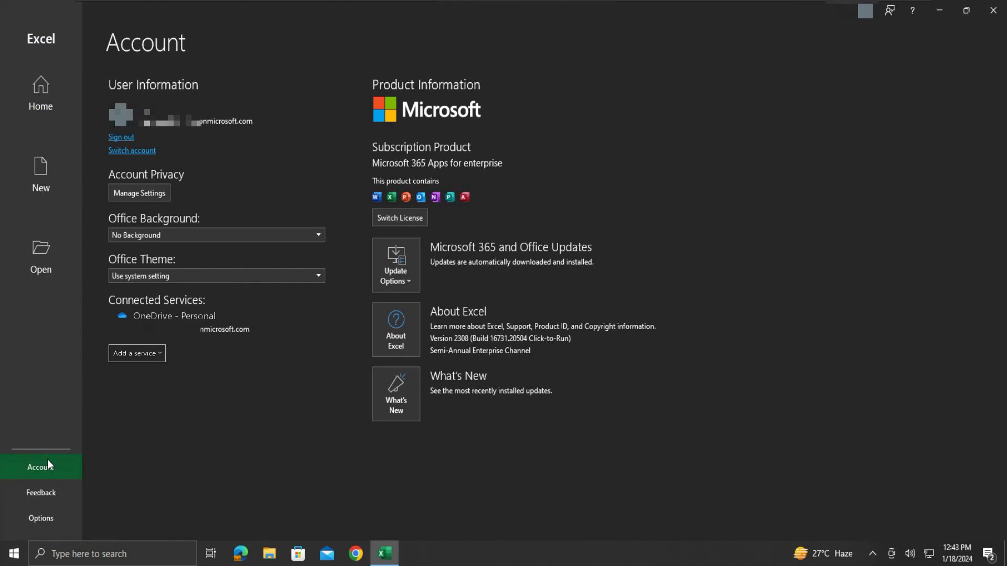